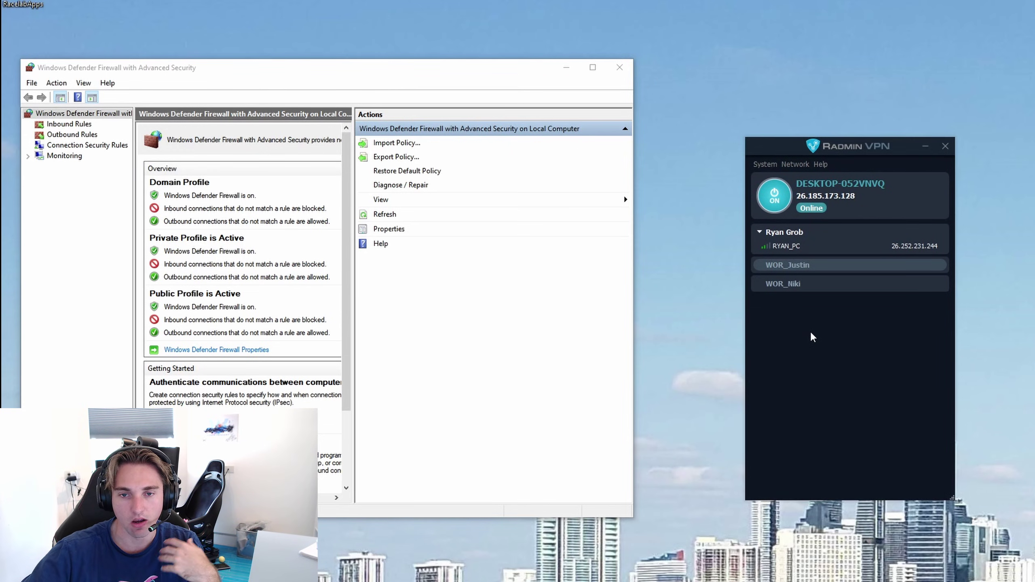
pyautogui.click(795, 164)
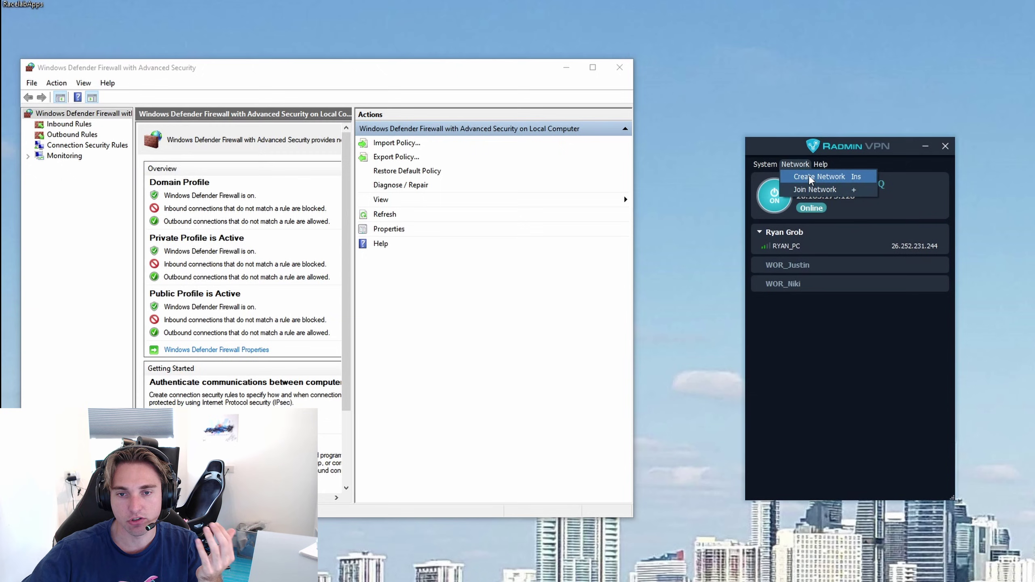
pyautogui.click(810, 181)
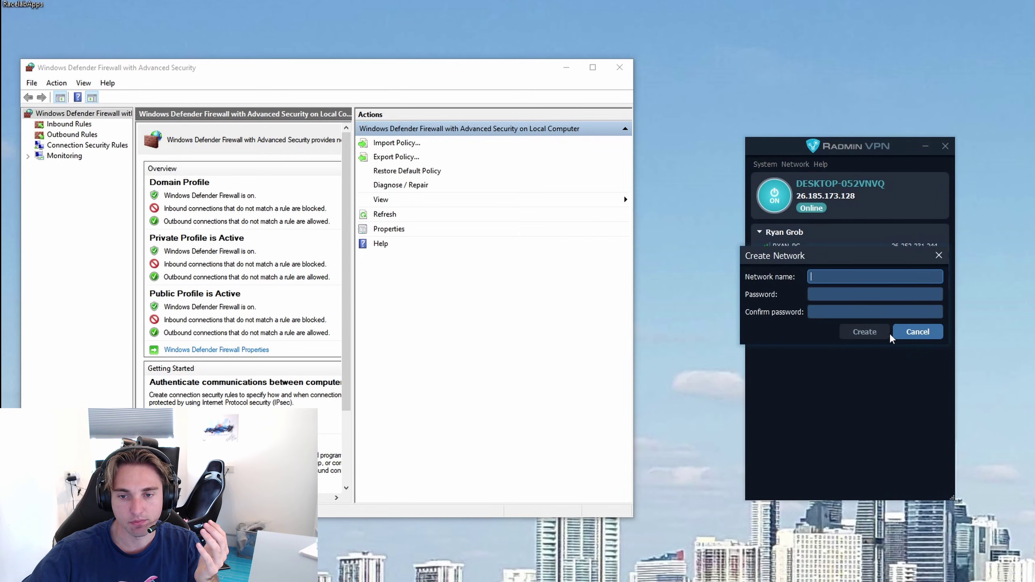
pyautogui.click(909, 332)
pyautogui.click(795, 164)
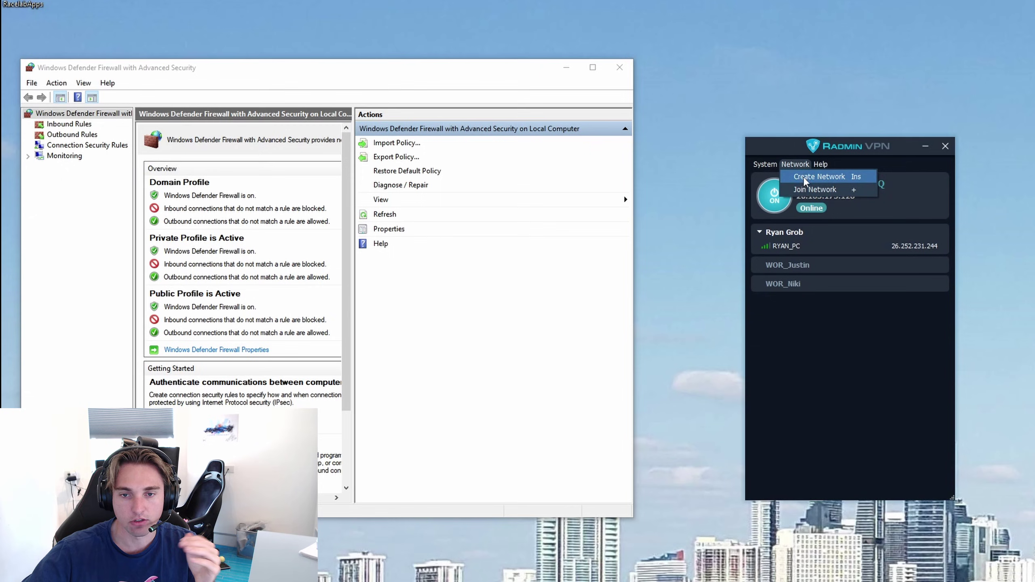
pyautogui.click(809, 190)
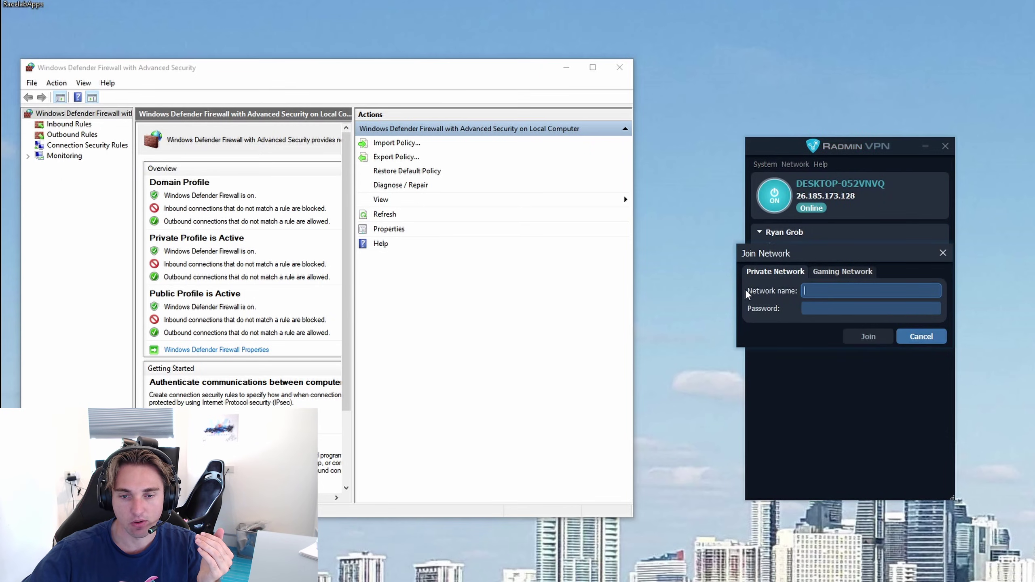
pyautogui.click(942, 253)
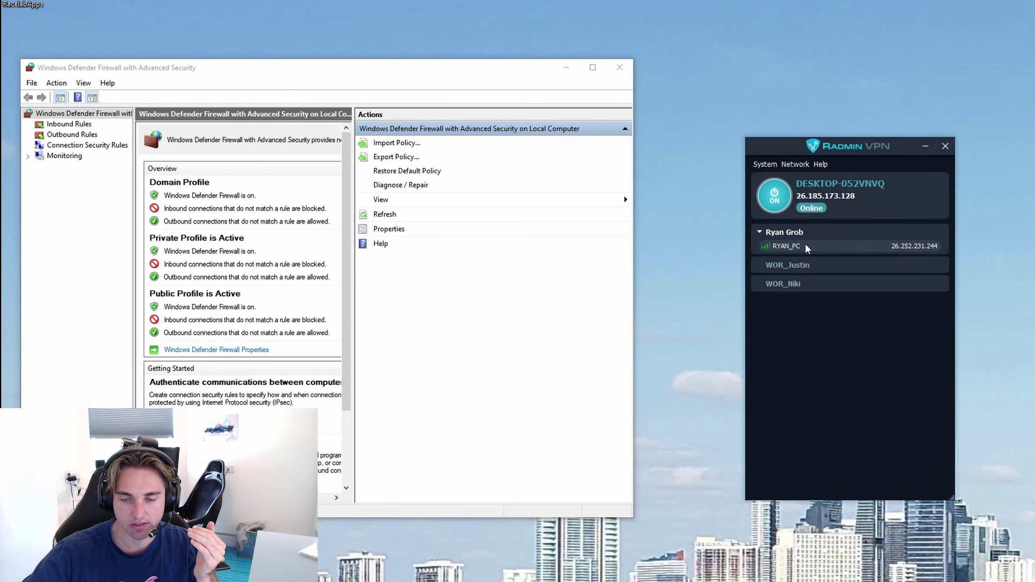
pyautogui.moveTo(802, 195)
pyautogui.mouseDown()
pyautogui.moveTo(856, 195)
pyautogui.moveTo(811, 193)
pyautogui.mouseUp()
pyautogui.click(864, 205)
pyautogui.click(812, 193)
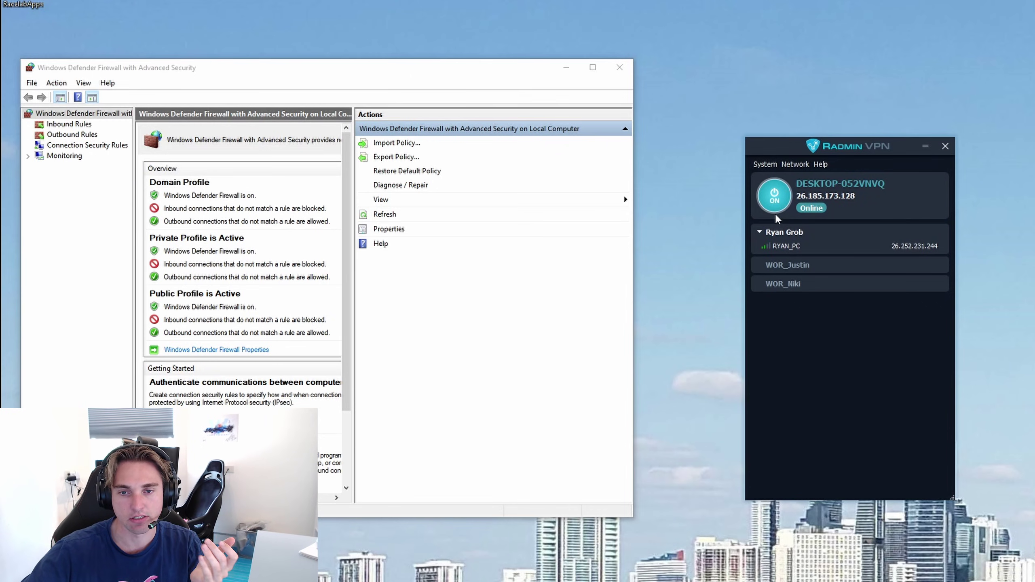
pyautogui.moveTo(382, 74); pyautogui.dragTo(432, 88)
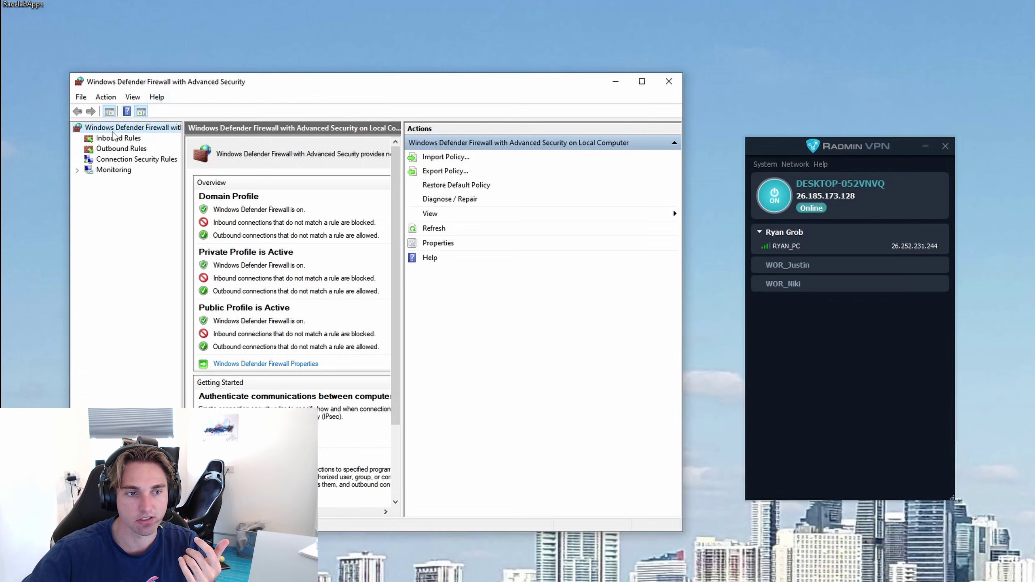
# Step: Start a new port-based inbound rule in the firewall's New Rule wizard
pyautogui.click(114, 139)
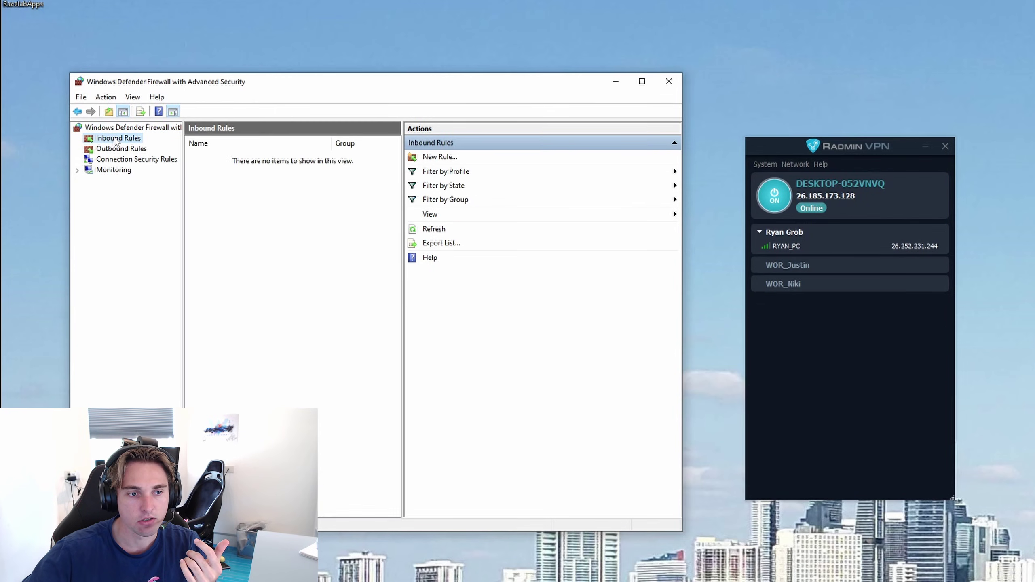
pyautogui.click(448, 157)
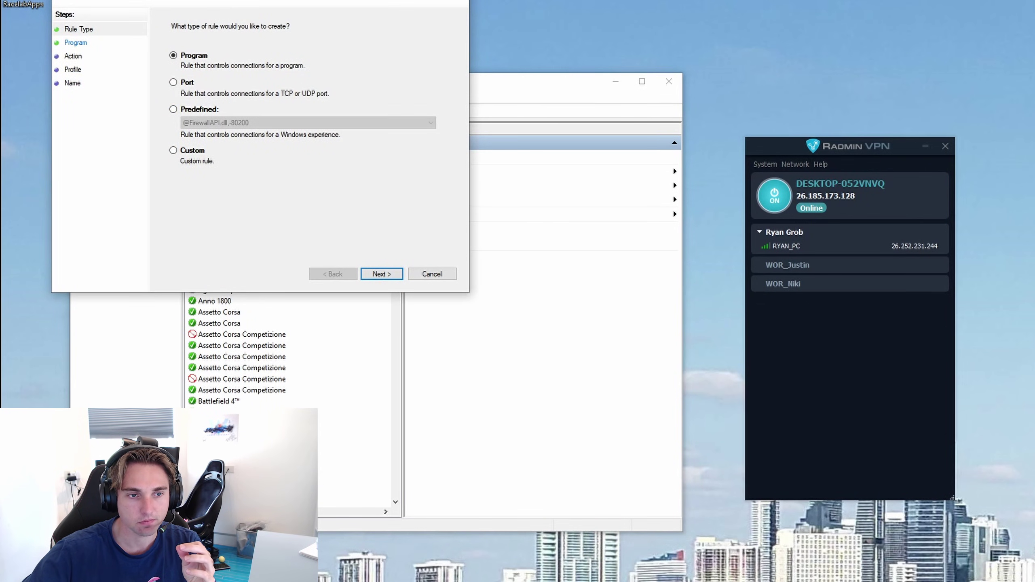
pyautogui.moveTo(308, 0); pyautogui.dragTo(640, 119)
pyautogui.click(505, 237)
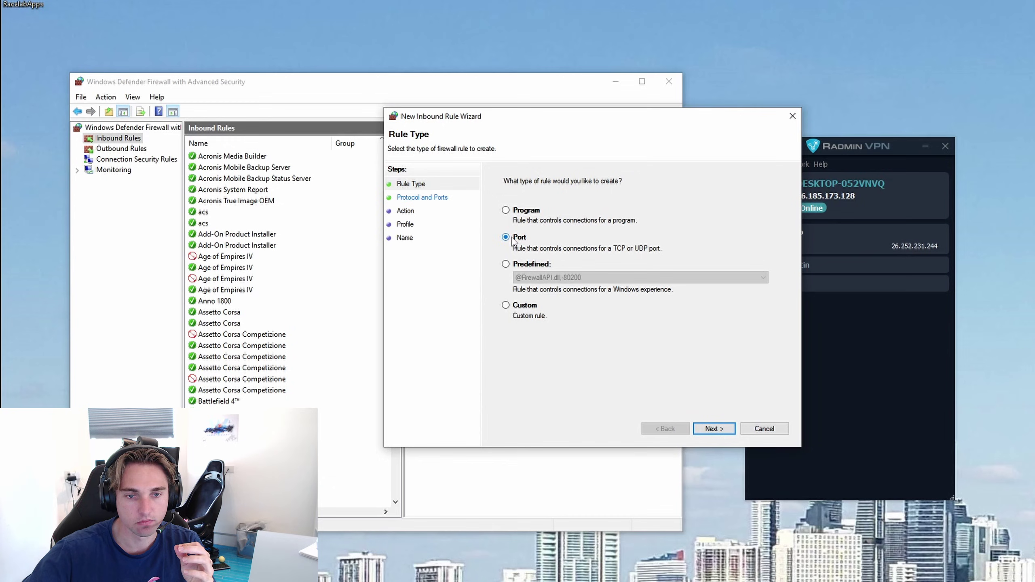
pyautogui.click(727, 426)
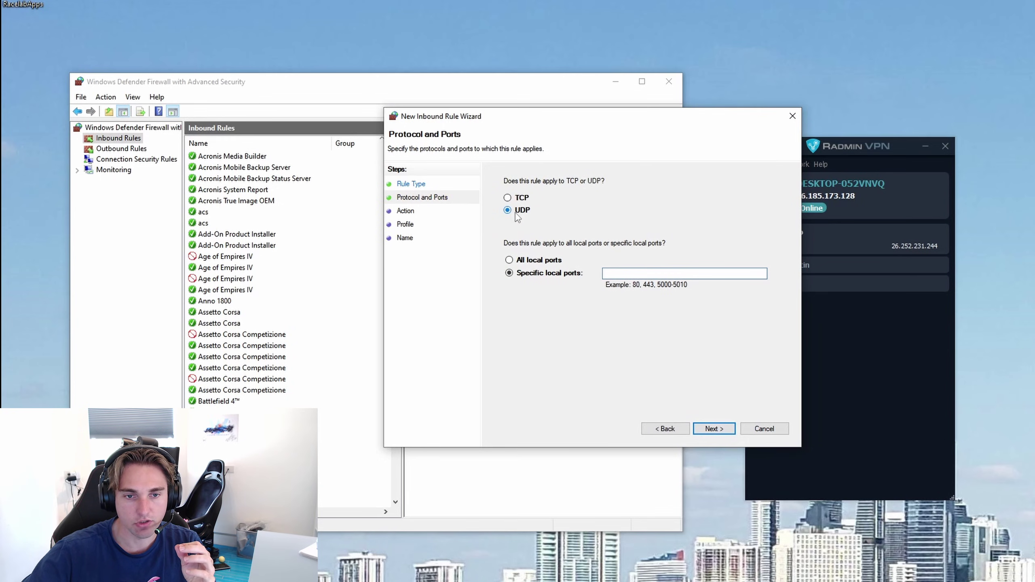
# Step: Allow UDP on local port 20777 for all profiles and name the rule F124
pyautogui.click(604, 274)
pyautogui.write('20')
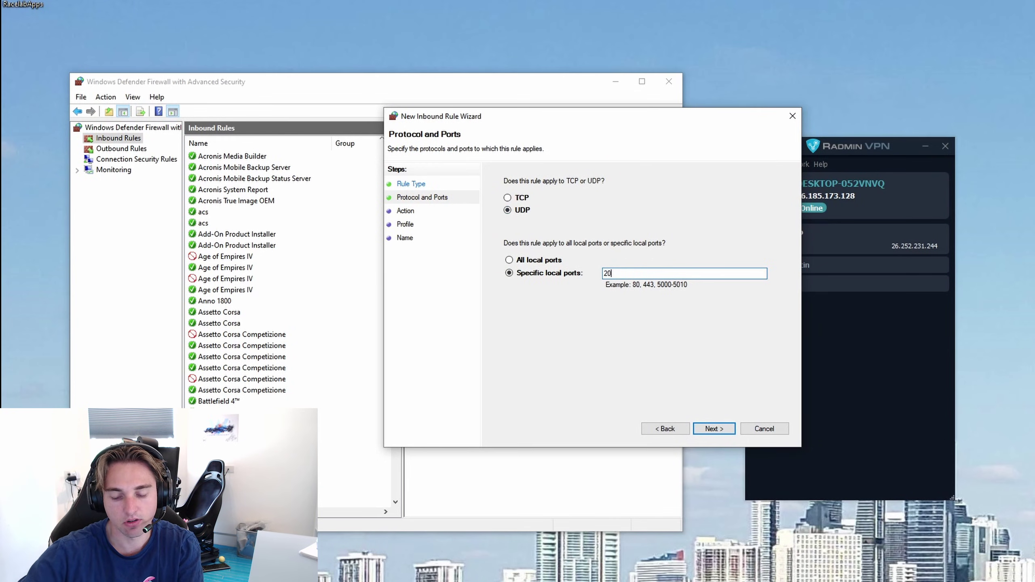
pyautogui.write('7777')
pyautogui.press('BackSpace')
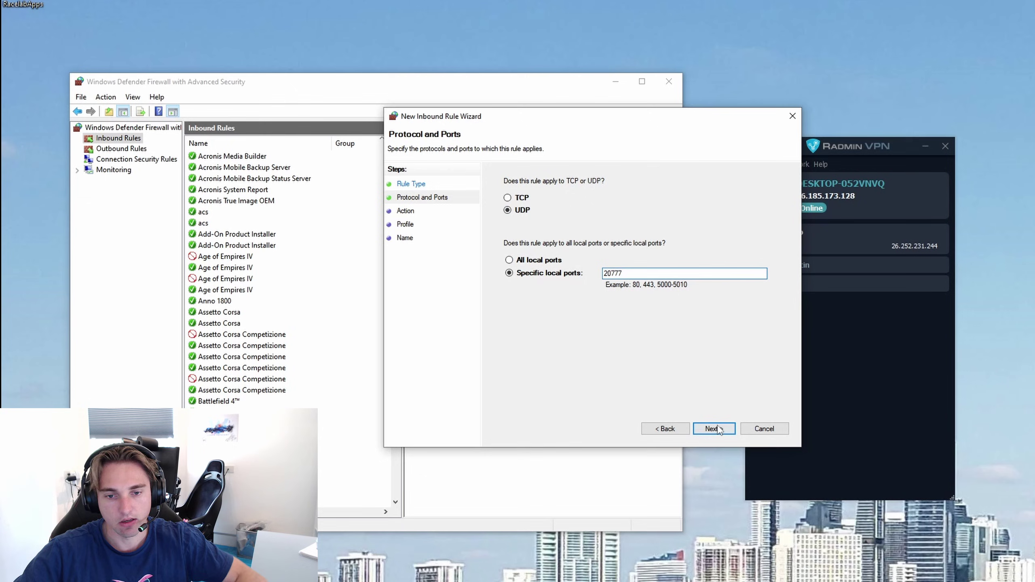
pyautogui.click(721, 429)
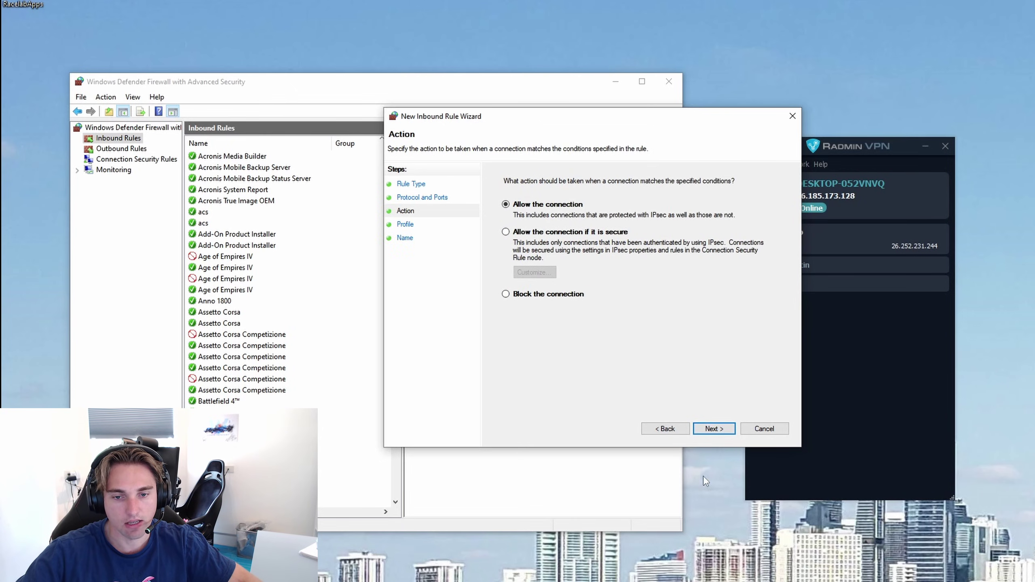
pyautogui.click(713, 431)
pyautogui.click(711, 433)
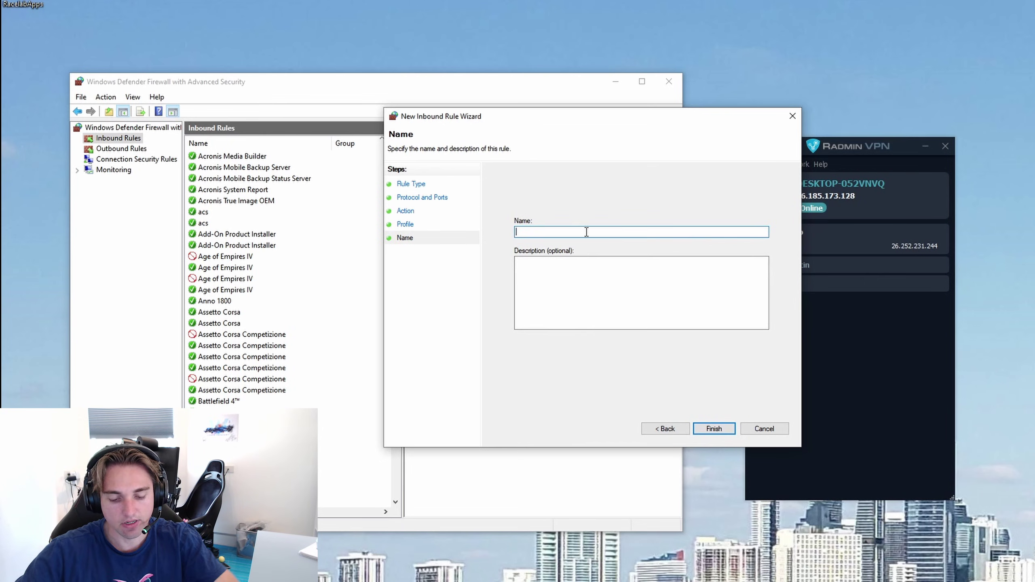
pyautogui.write('F124')
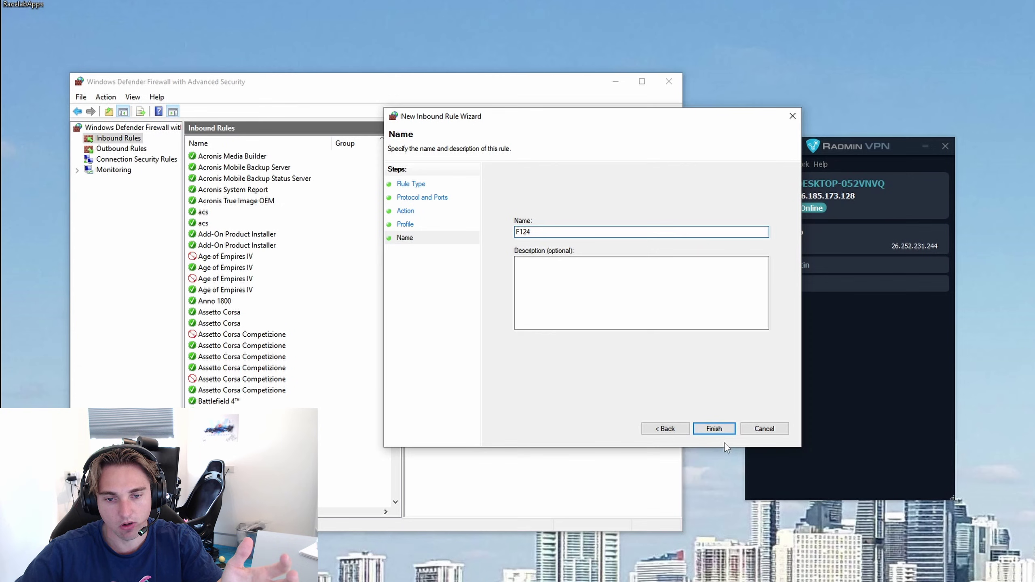
pyautogui.click(714, 429)
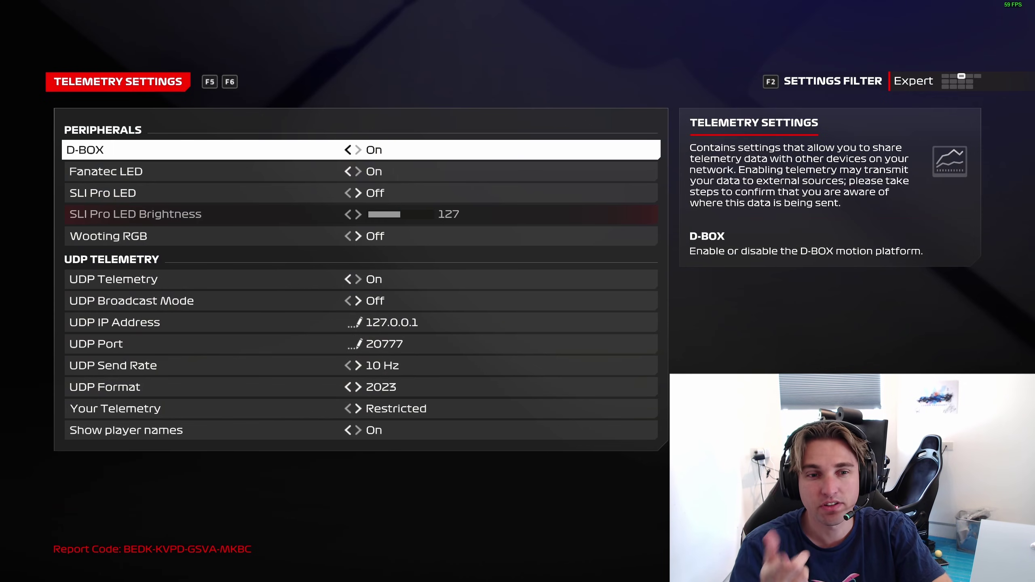
# Step: Check that UDP Telemetry is On, Broadcast Mode Off, and the IP address is 127.0.0.1
pyautogui.press('Down')
pyautogui.press('Down')
pyautogui.press('Down')
pyautogui.press('Down')
pyautogui.press('Down')
pyautogui.press('Down')
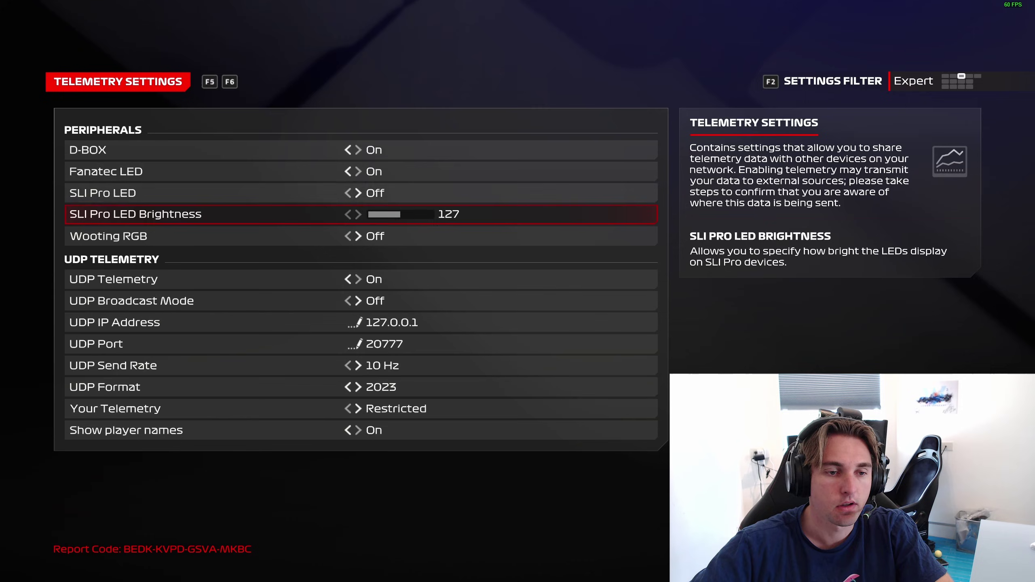
pyautogui.press('Up')
pyautogui.press('Down')
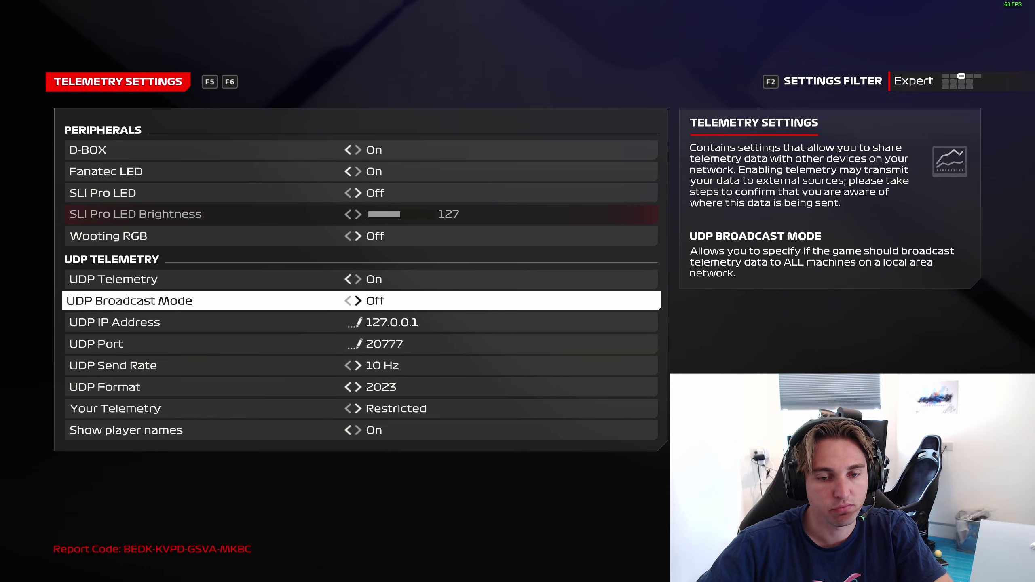
pyautogui.press('Down')
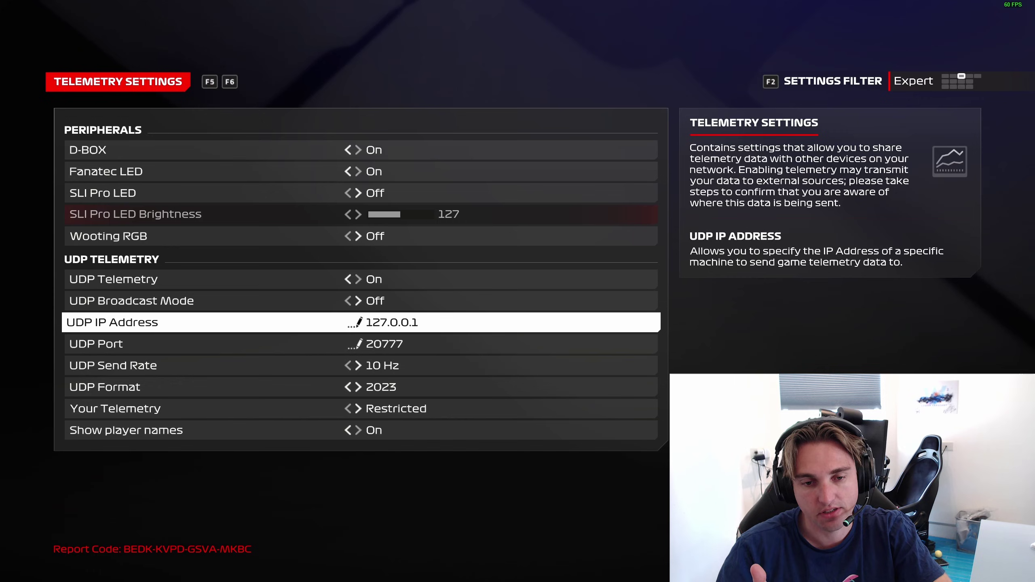
# Step: Look up this PC's VPN IP in Radmin VPN, minimize it, and return to the UDP Port setting
pyautogui.press('super')
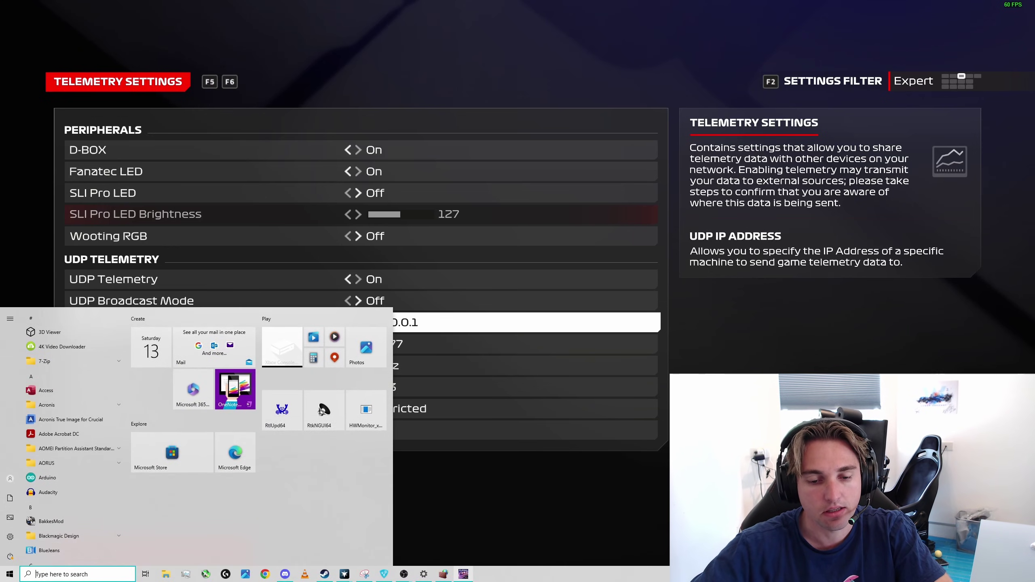
pyautogui.click(236, 389)
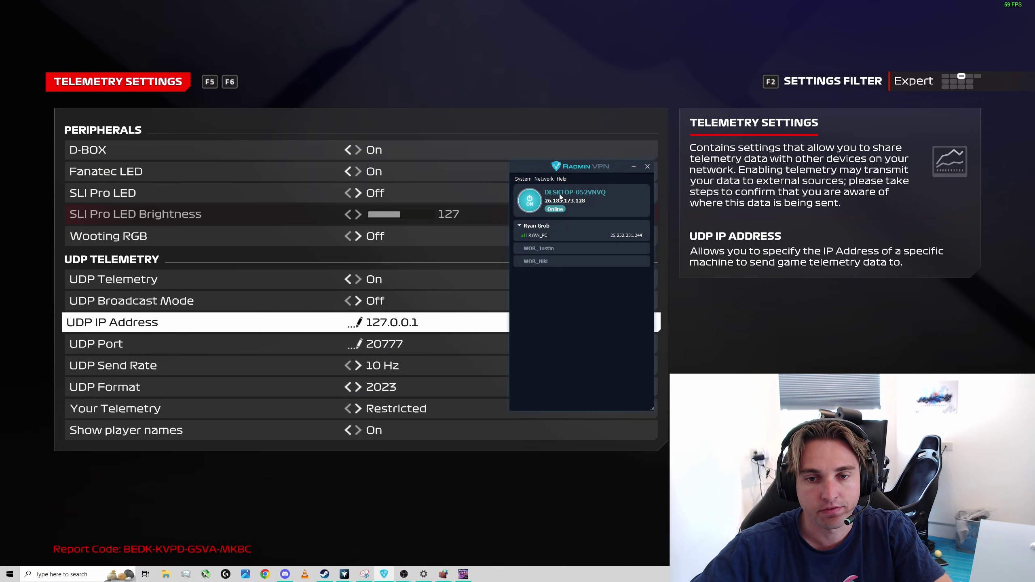
pyautogui.moveTo(546, 200); pyautogui.dragTo(568, 194)
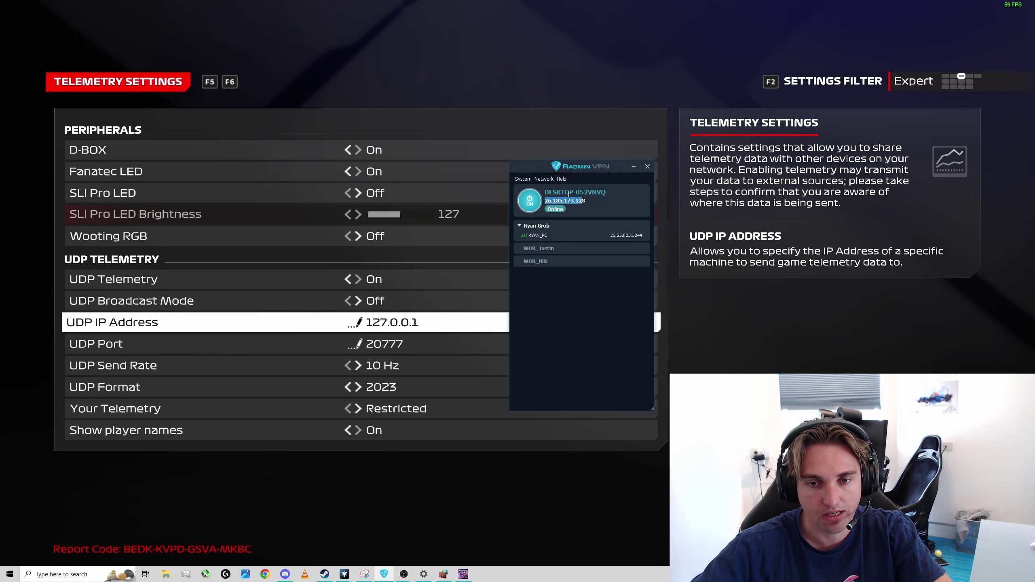
pyautogui.click(549, 203)
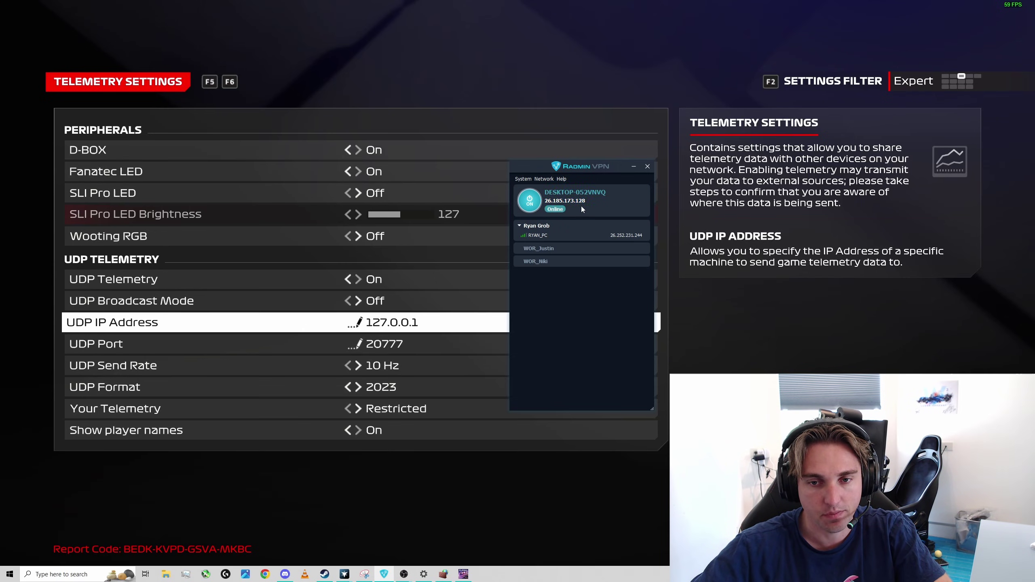
pyautogui.moveTo(626, 171); pyautogui.dragTo(745, 201)
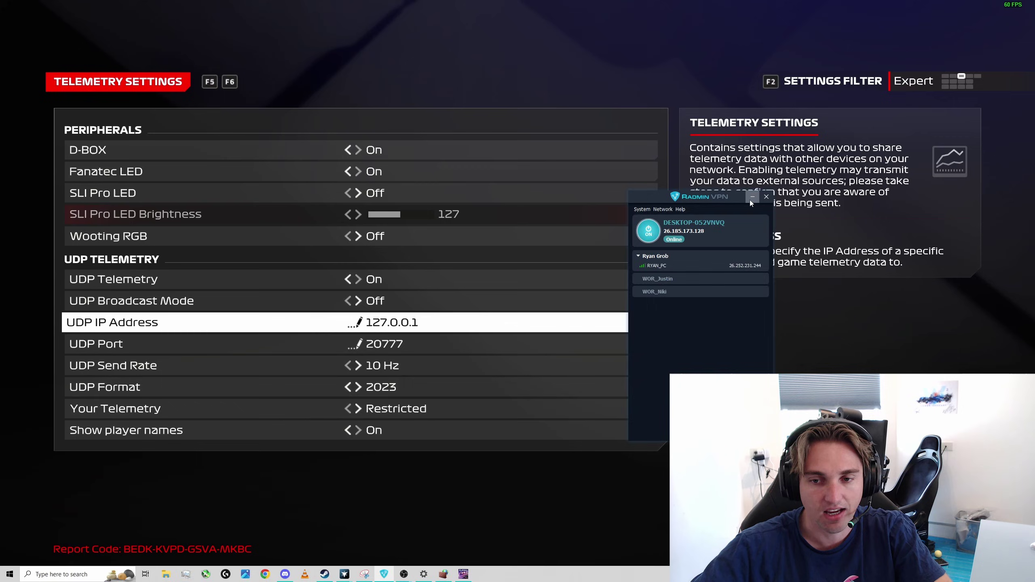
pyautogui.click(752, 197)
pyautogui.click(244, 343)
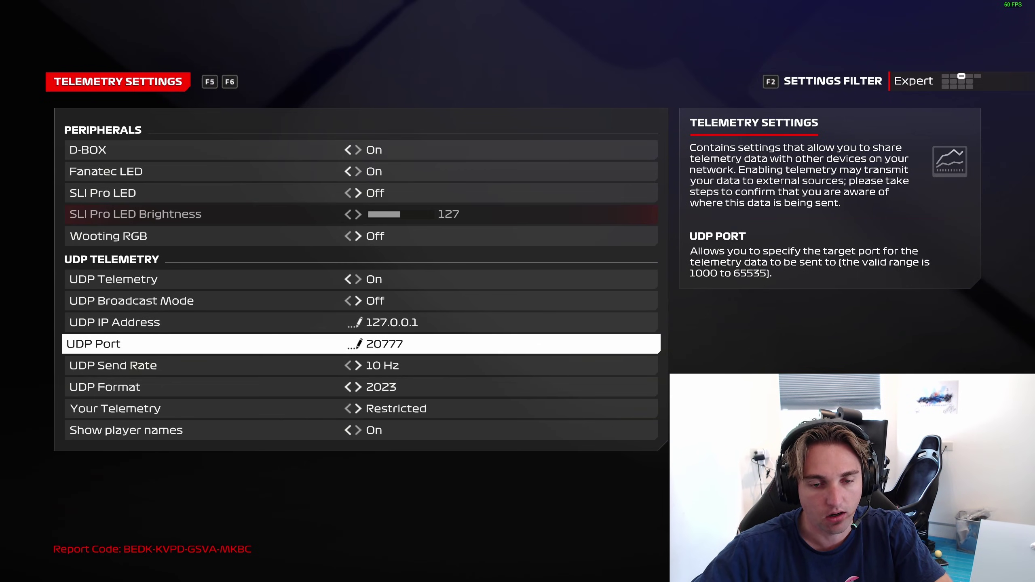
# Step: Keep UDP Send Rate at 10 Hz and change UDP Format from 2023 to 2024
pyautogui.click(245, 366)
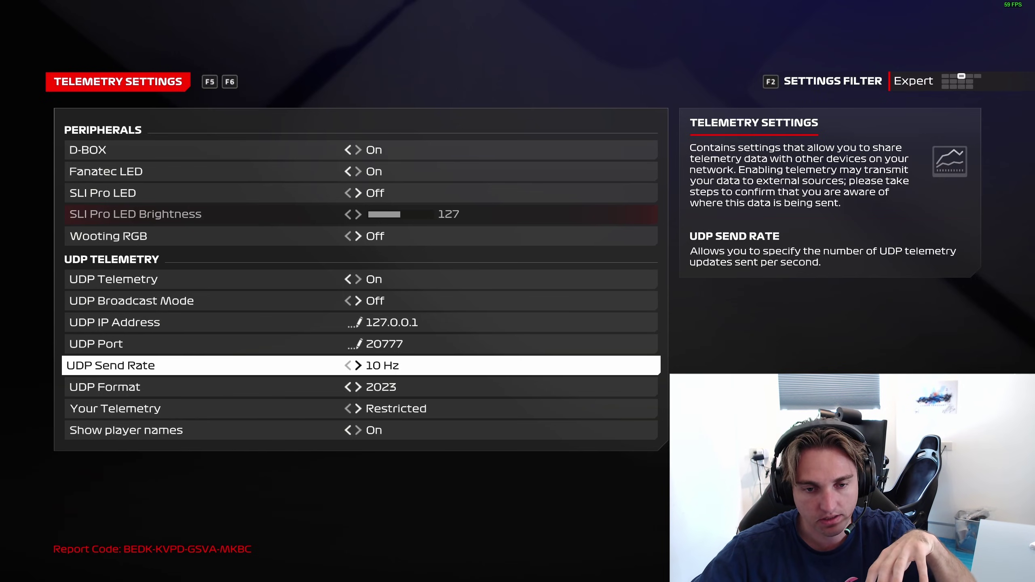
pyautogui.press('Right')
pyautogui.press('Right')
pyautogui.press('Right')
pyautogui.press('Right')
pyautogui.press('Left')
pyautogui.press('Left')
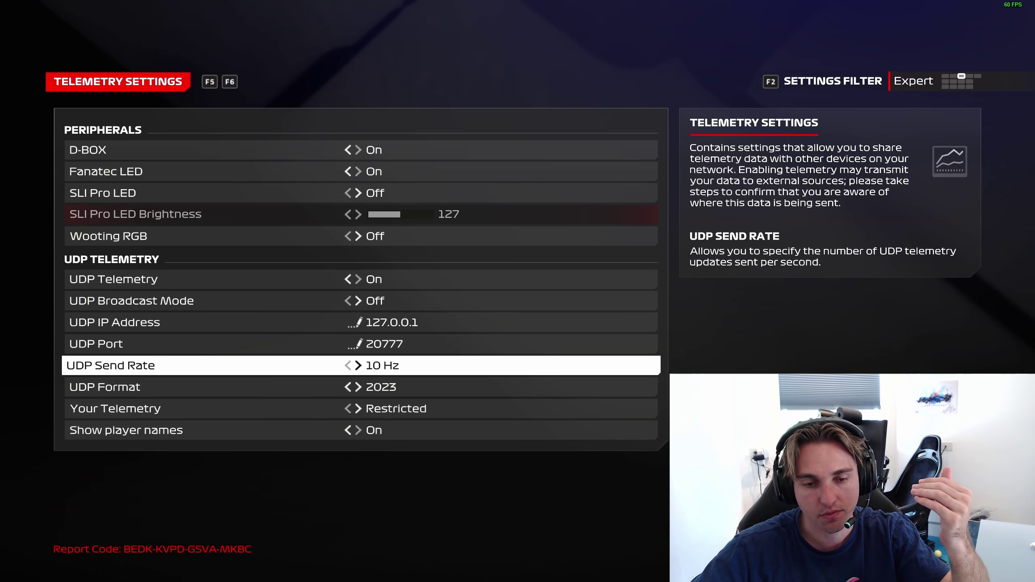
pyautogui.press('Down')
pyautogui.press('Right')
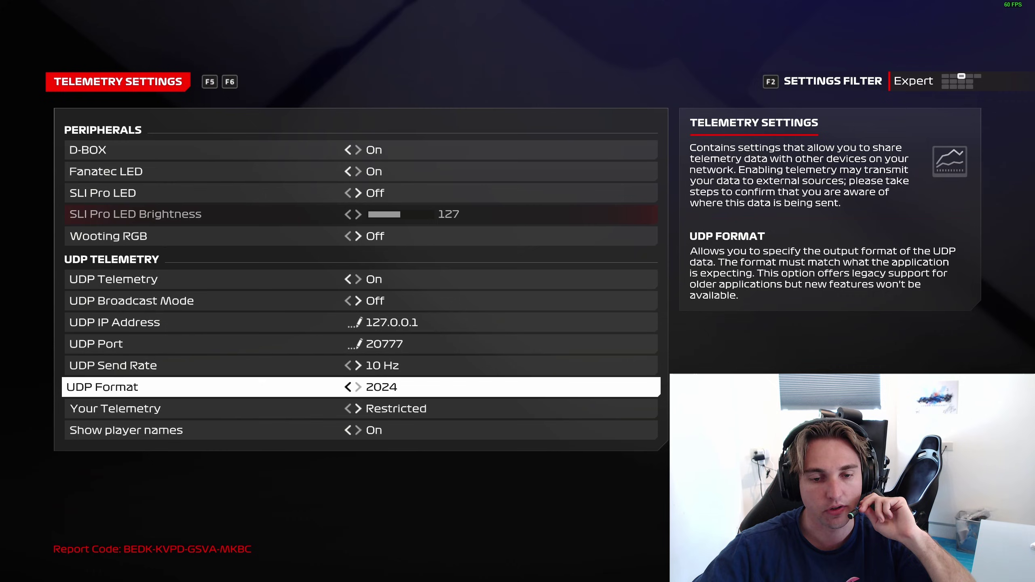
# Step: Toggle Your Telemetry between Public and Restricted, leaving it on Restricted
pyautogui.press('Down')
pyautogui.press('Right')
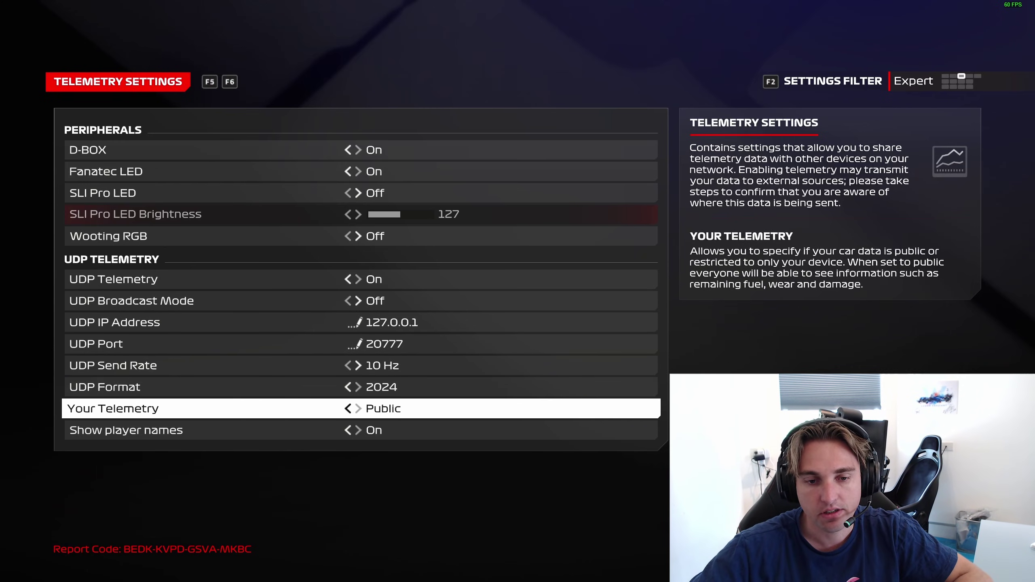
pyautogui.press('Left')
pyautogui.press('Right')
pyautogui.press('Left')
pyautogui.press('Right')
pyautogui.press('Left')
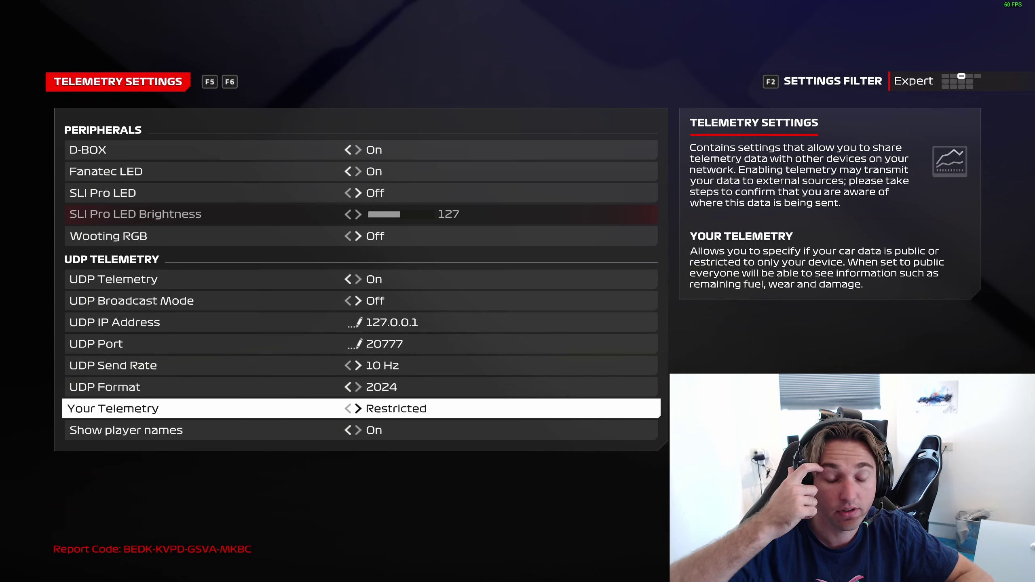
pyautogui.press('Right')
pyautogui.press('Left')
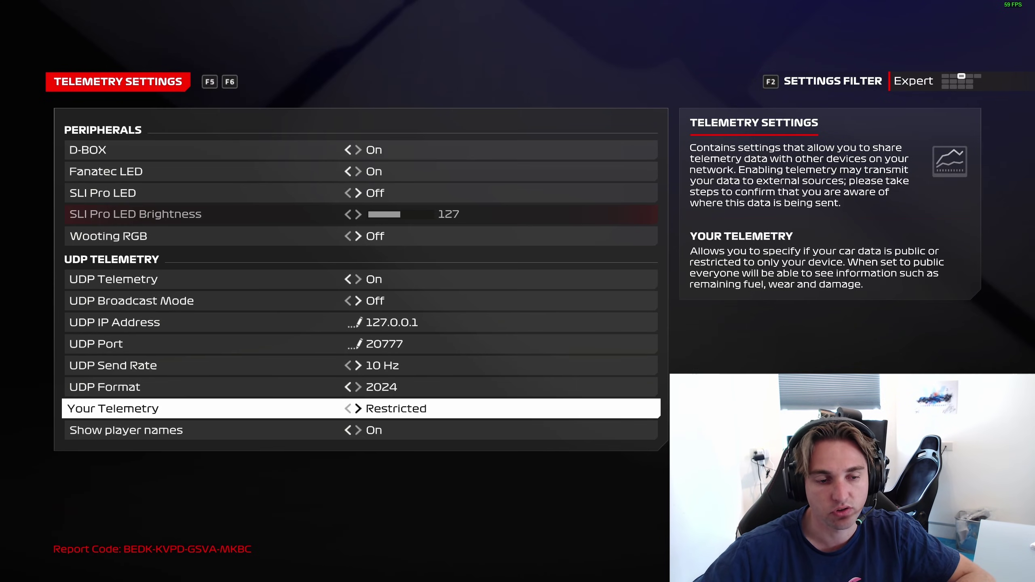
pyautogui.press('Down')
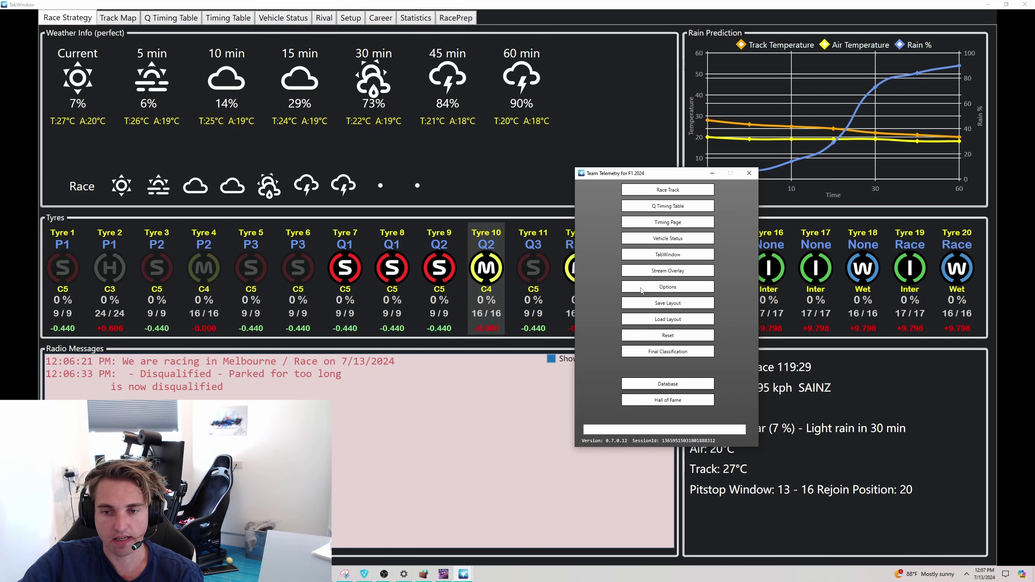
# Step: Bring the Race Strategy dashboard in front of the Team Telemetry launcher window
pyautogui.click(456, 433)
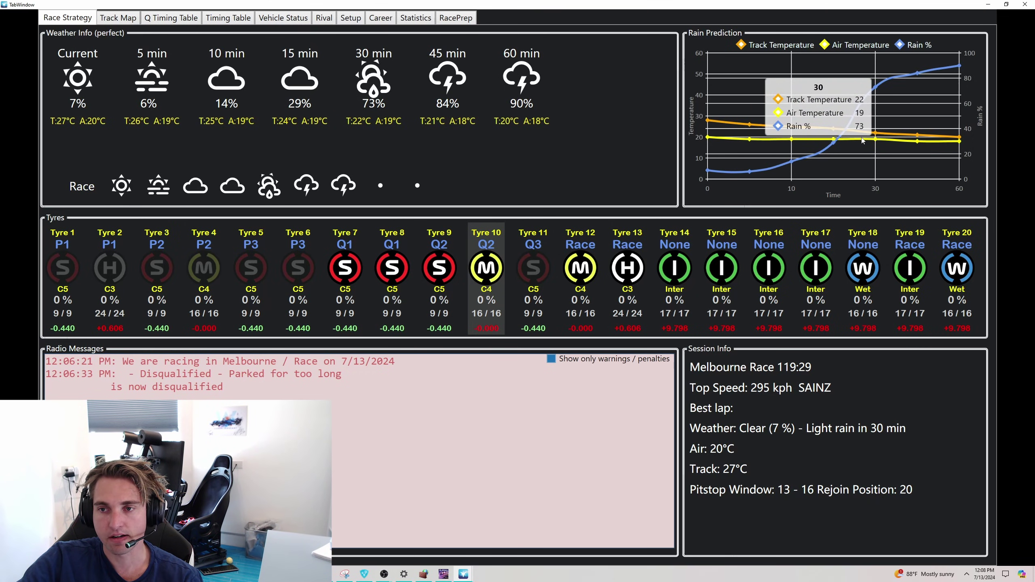
# Step: Review the Melbourne weather forecast, rain prediction chart and tyre sets on Race Strategy
pyautogui.moveTo(920, 77)
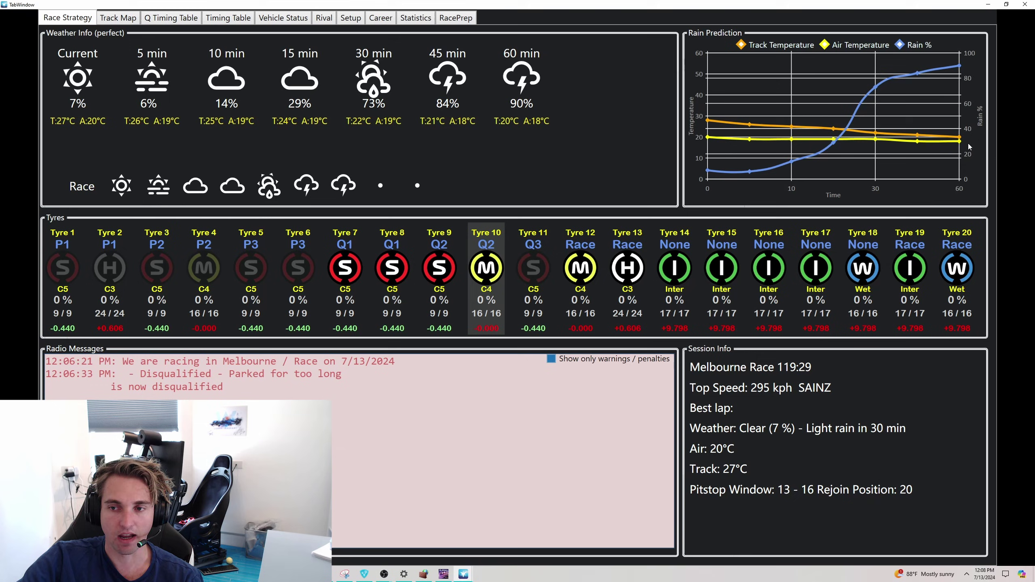
pyautogui.moveTo(972, 124)
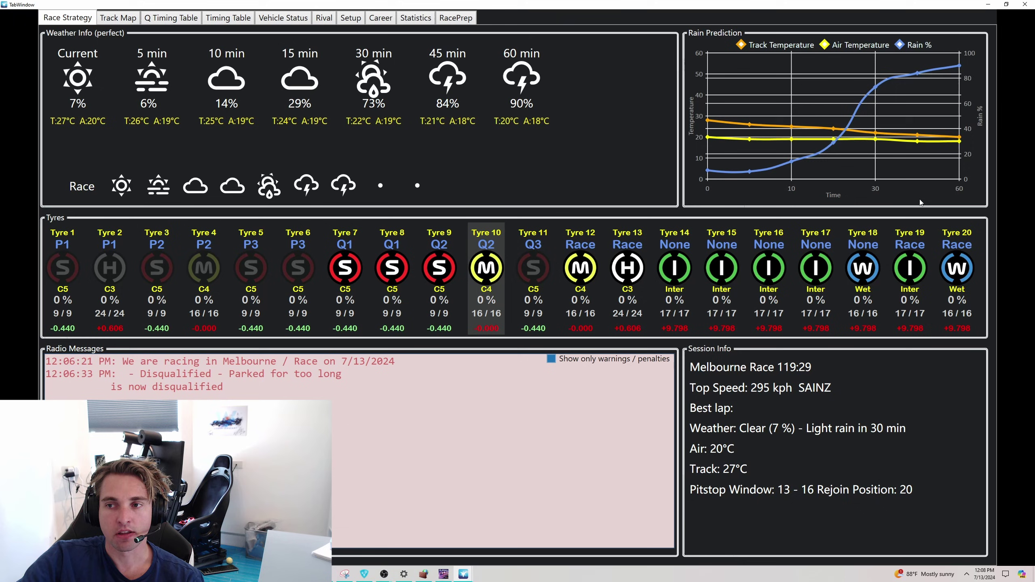
pyautogui.moveTo(961, 70)
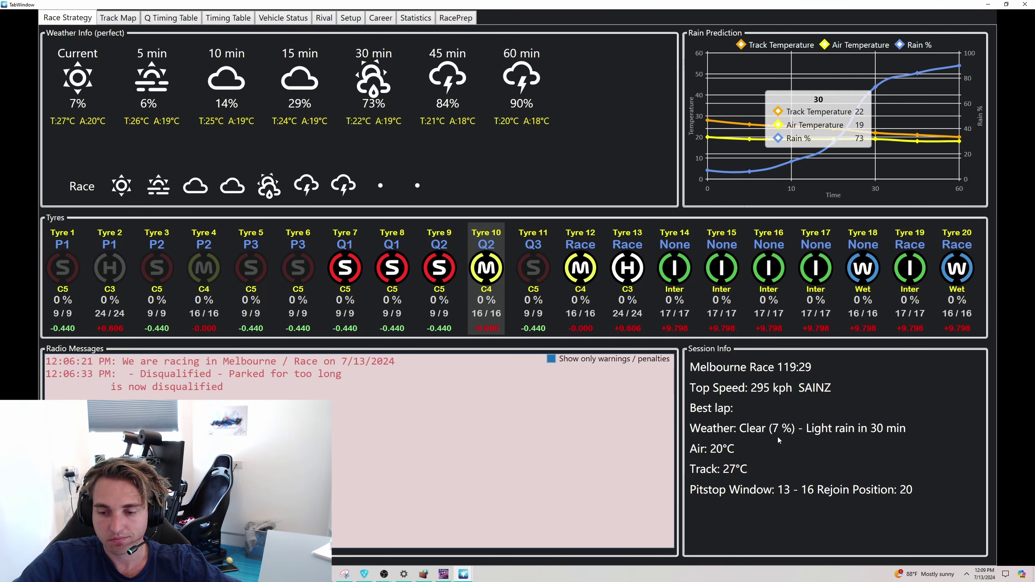
pyautogui.moveTo(893, 71)
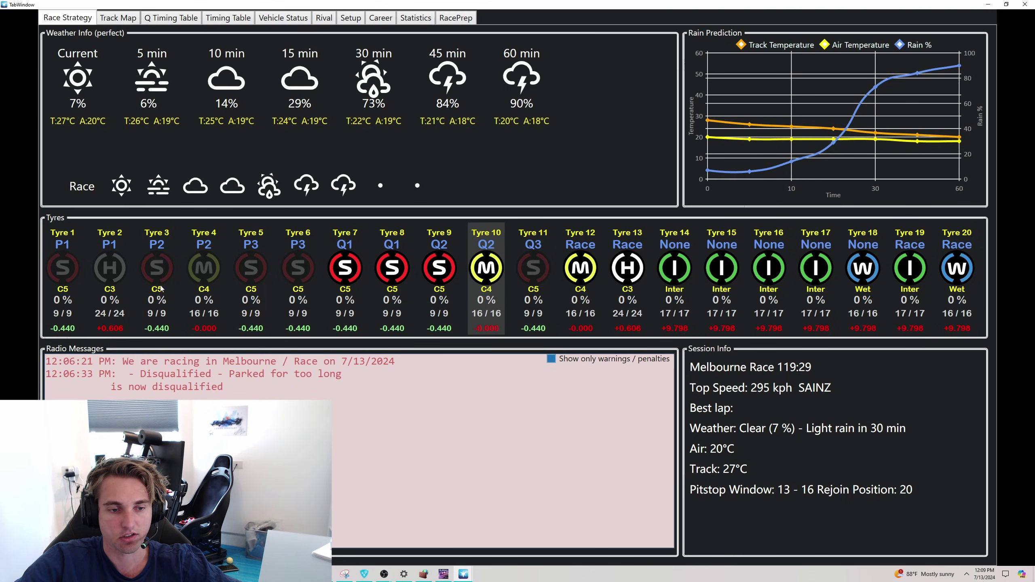
# Step: Look through the Track Map and Q Timing Table, ending on the race Timing Table
pyautogui.click(112, 17)
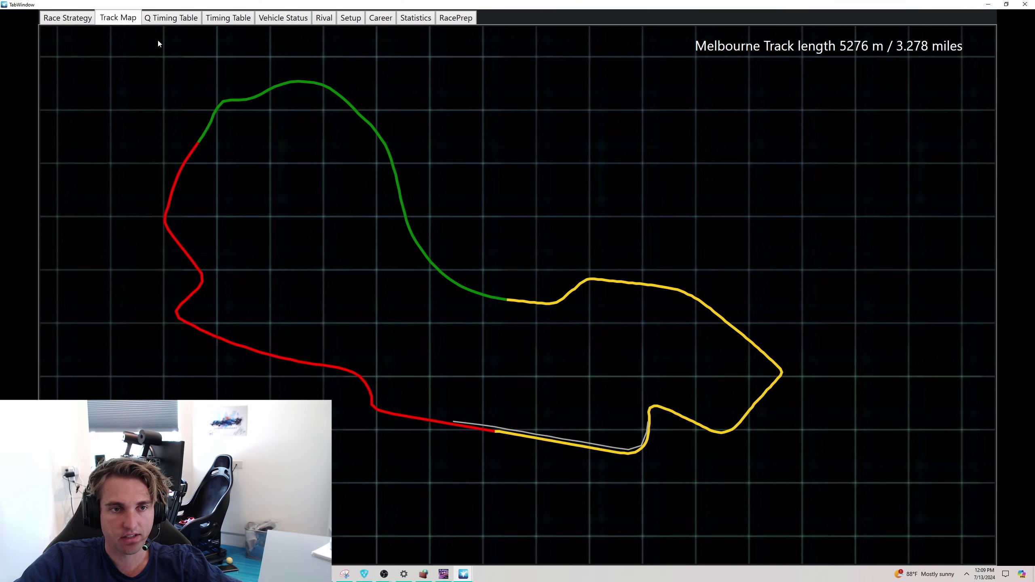
pyautogui.click(166, 18)
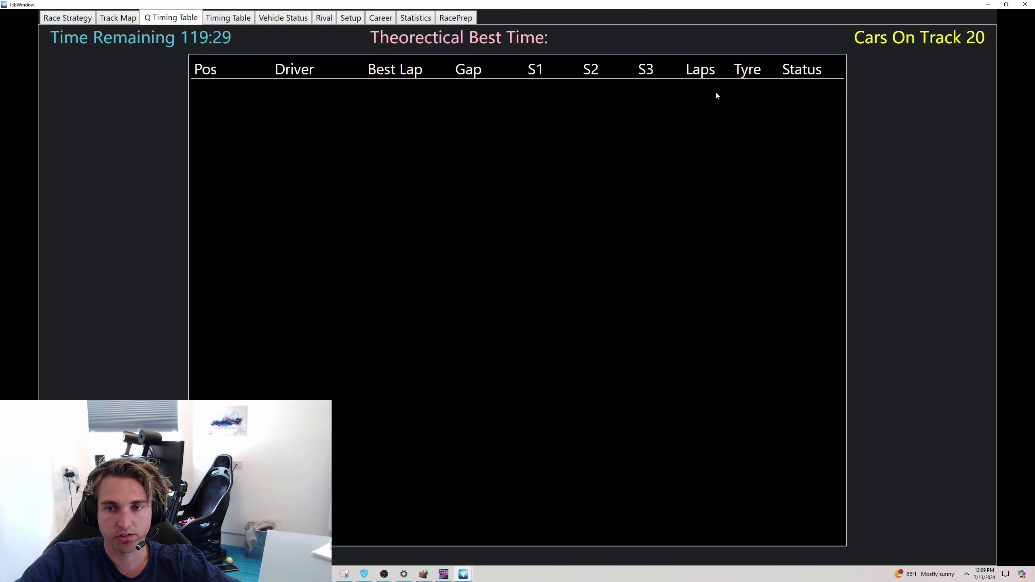
pyautogui.click(242, 18)
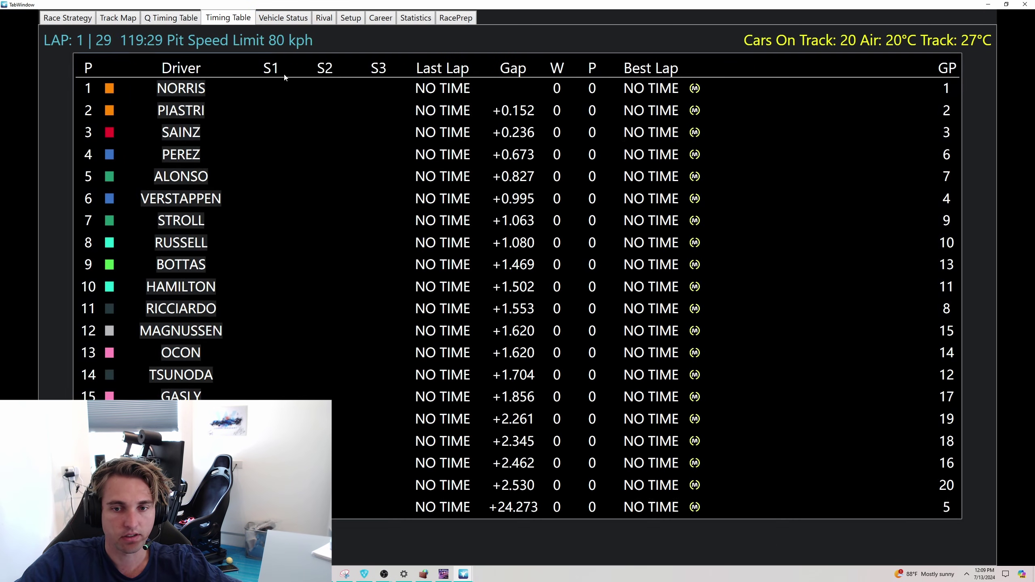
# Step: Show the Vehicle Status page with damage, engine wear, ERS and tyre temperatures
pyautogui.click(290, 19)
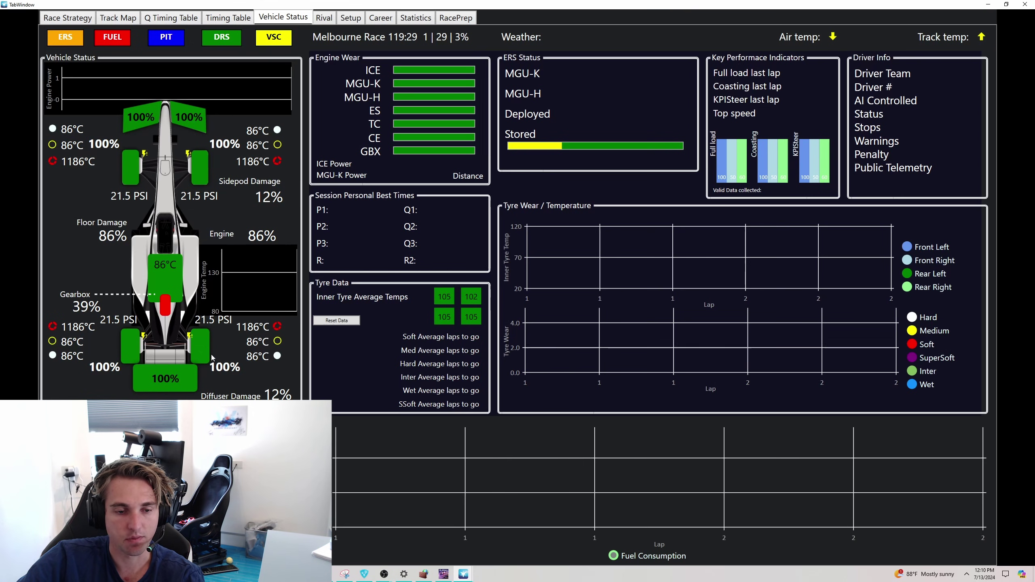
# Step: Show the Rival page comparing the 11th-place driver against the rest of the field
pyautogui.click(322, 18)
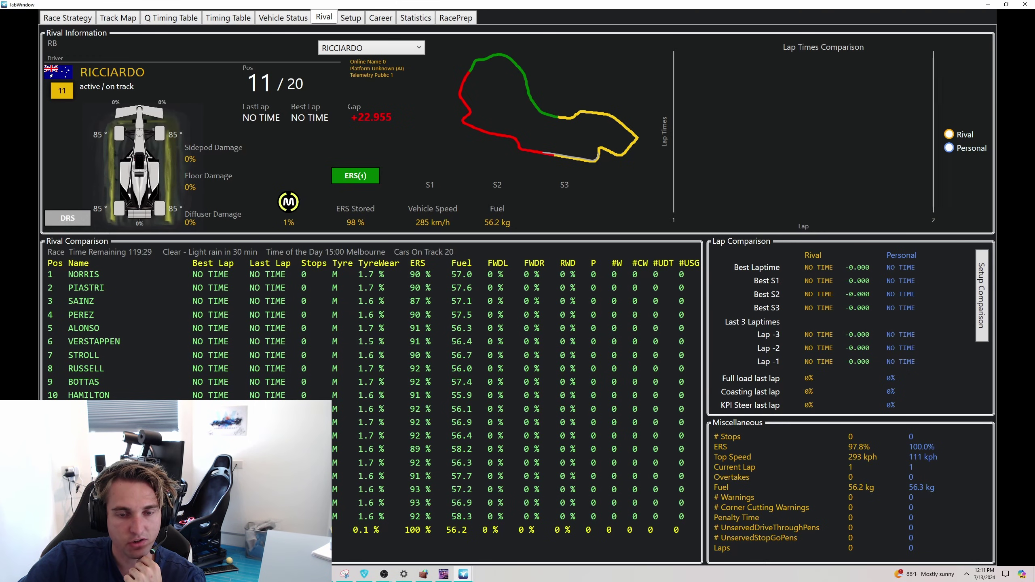
pyautogui.click(224, 20)
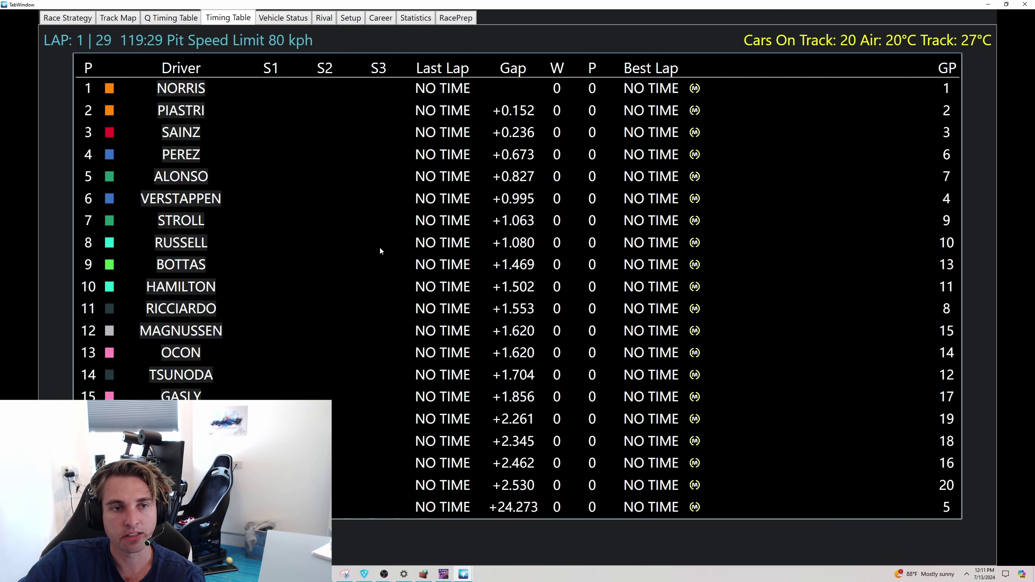
pyautogui.click(324, 17)
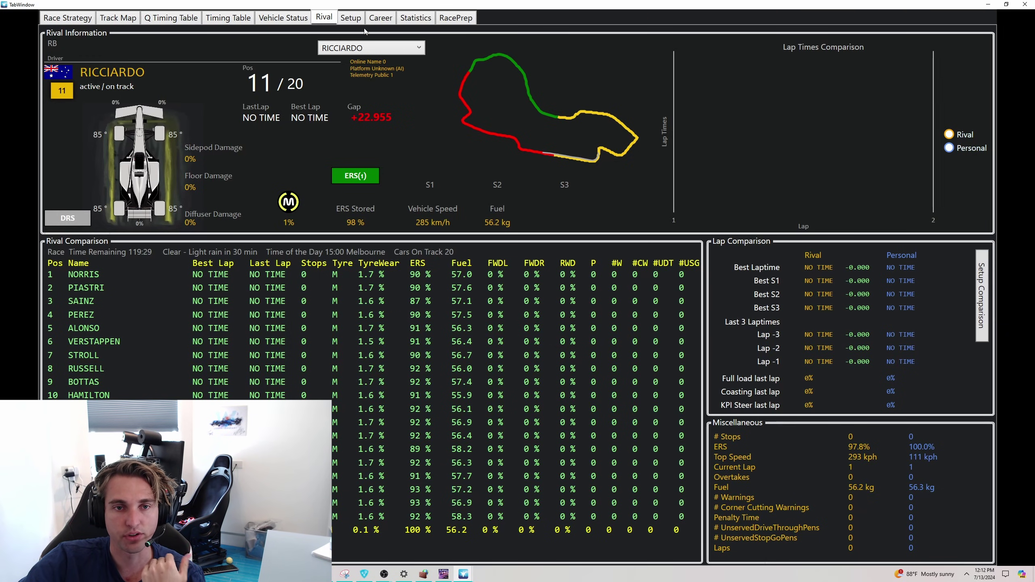
# Step: Browse the Setup, Career and Statistics pages, then show RacePrep's weather forecast
pyautogui.click(355, 21)
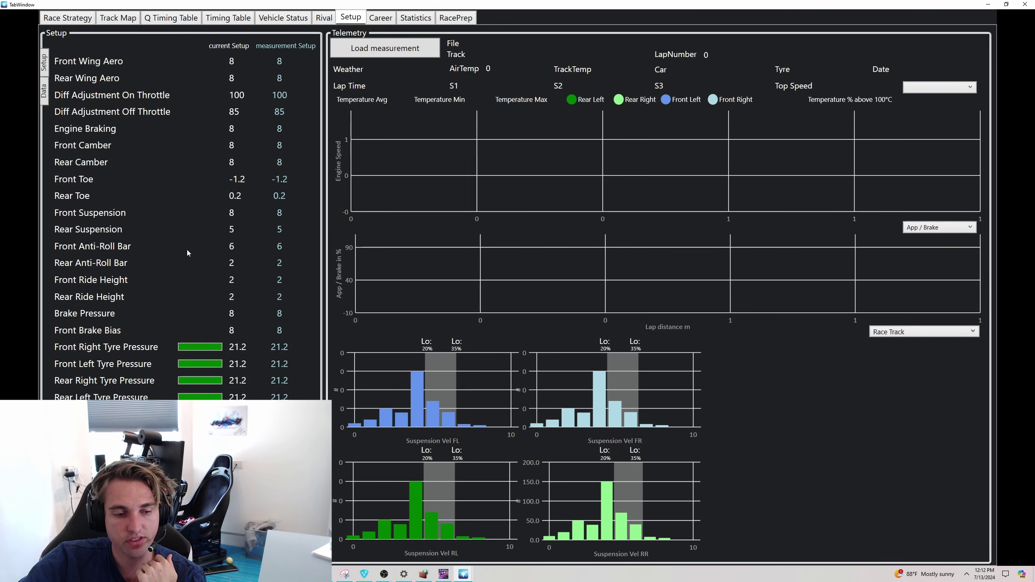
pyautogui.click(381, 17)
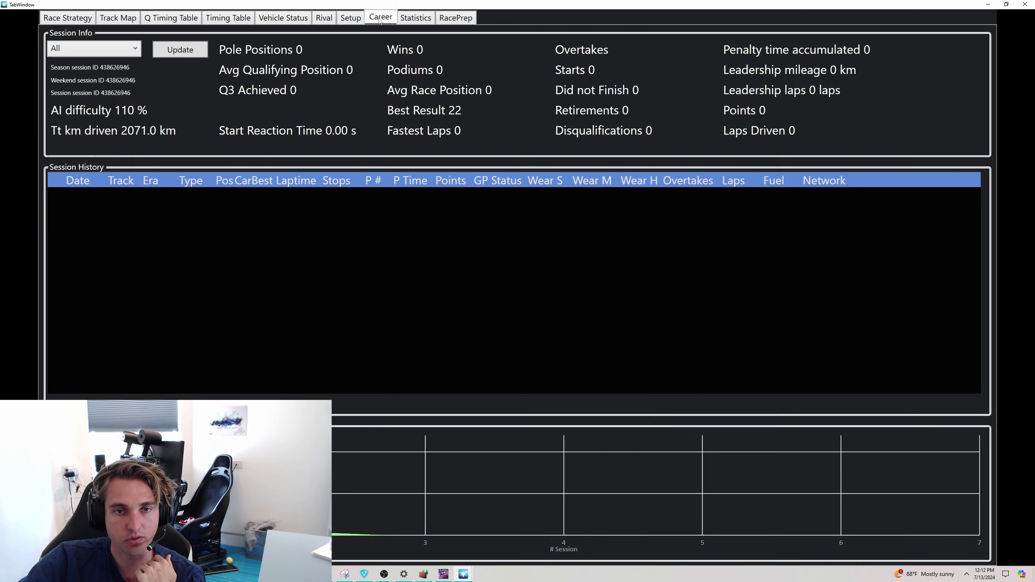
pyautogui.click(401, 20)
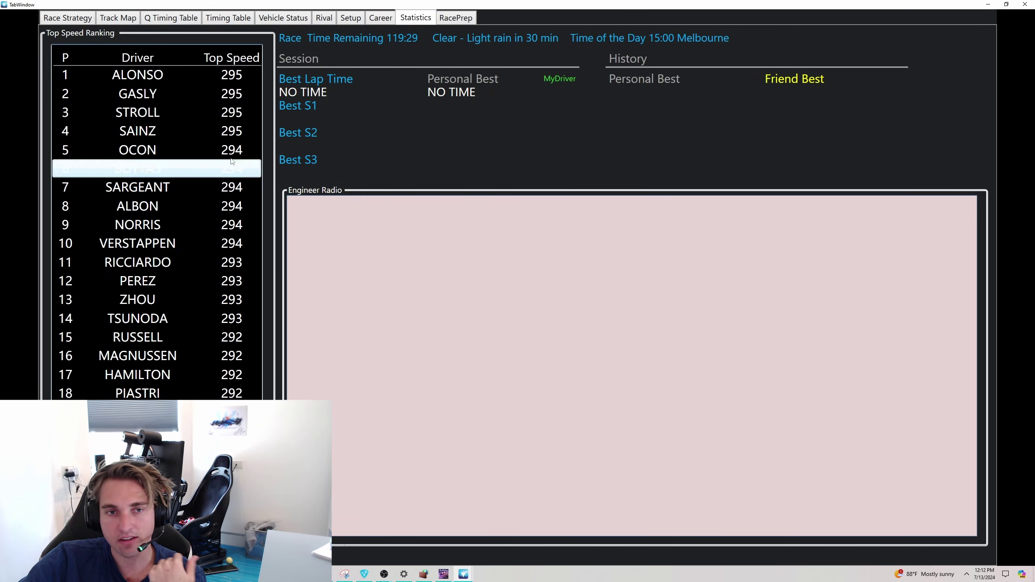
pyautogui.click(245, 76)
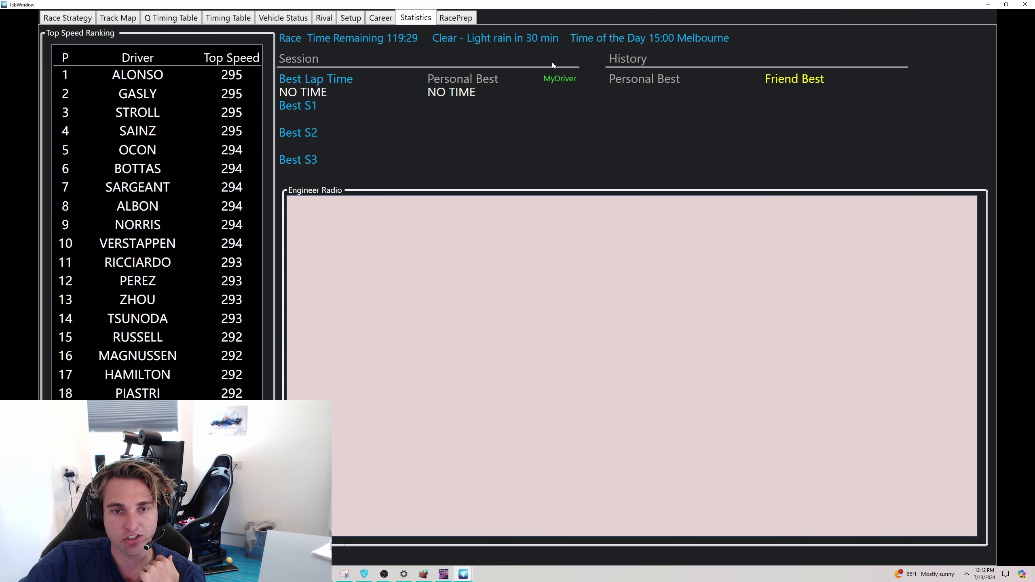
pyautogui.click(453, 17)
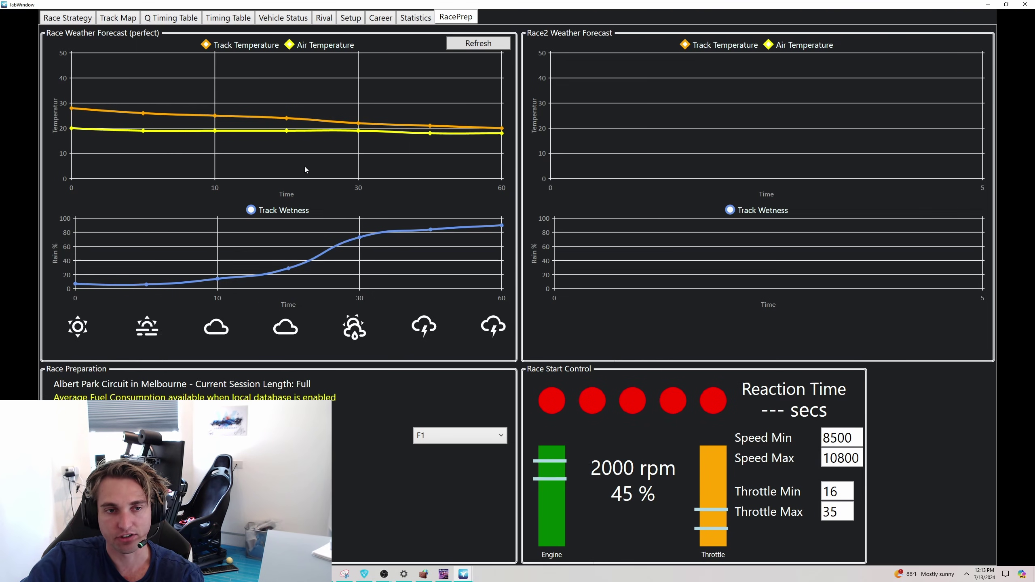
# Step: Pass through Vehicle Status and Timing Table to the Rival comparison page for the rival driver
pyautogui.click(285, 17)
pyautogui.click(228, 17)
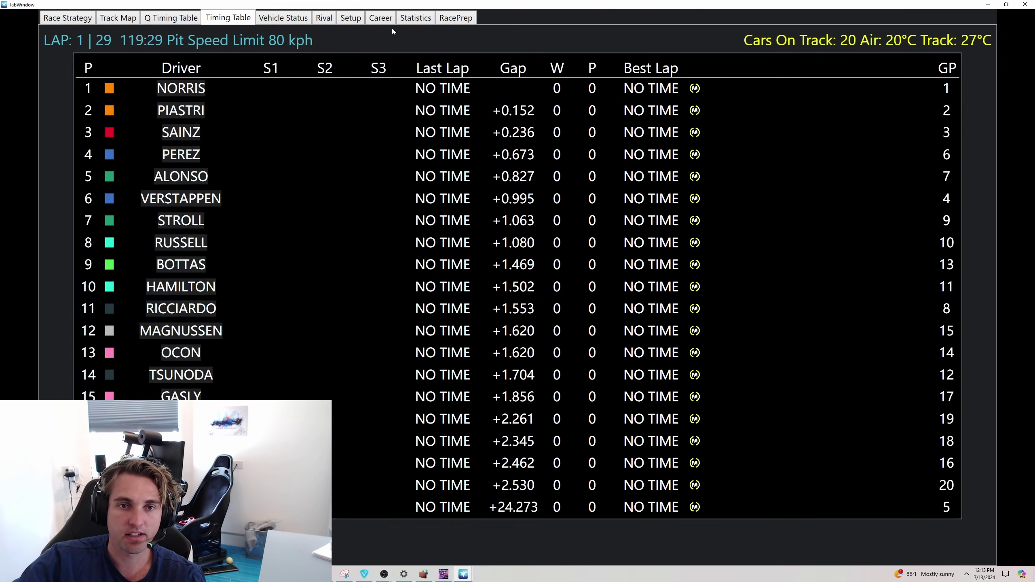
pyautogui.click(325, 17)
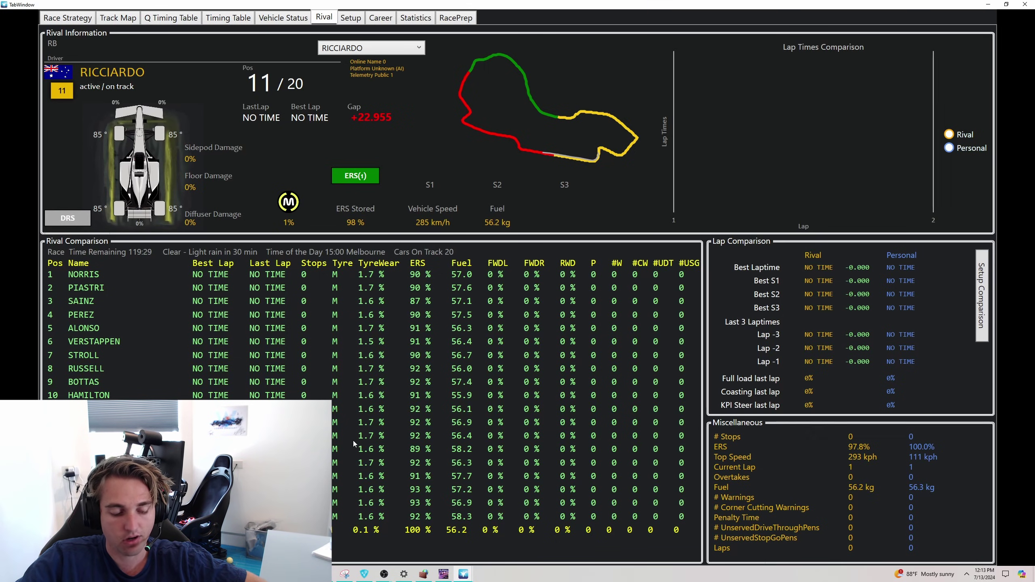
# Step: Check the car Setup page, then return to Vehicle Status showing 100% tyres and 39% gearbox
pyautogui.click(350, 17)
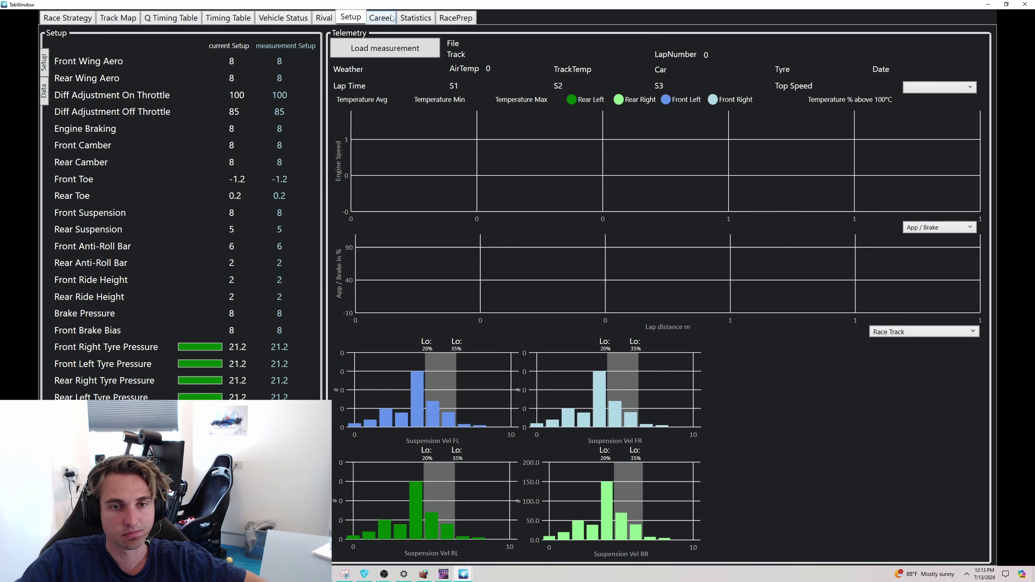
pyautogui.click(283, 17)
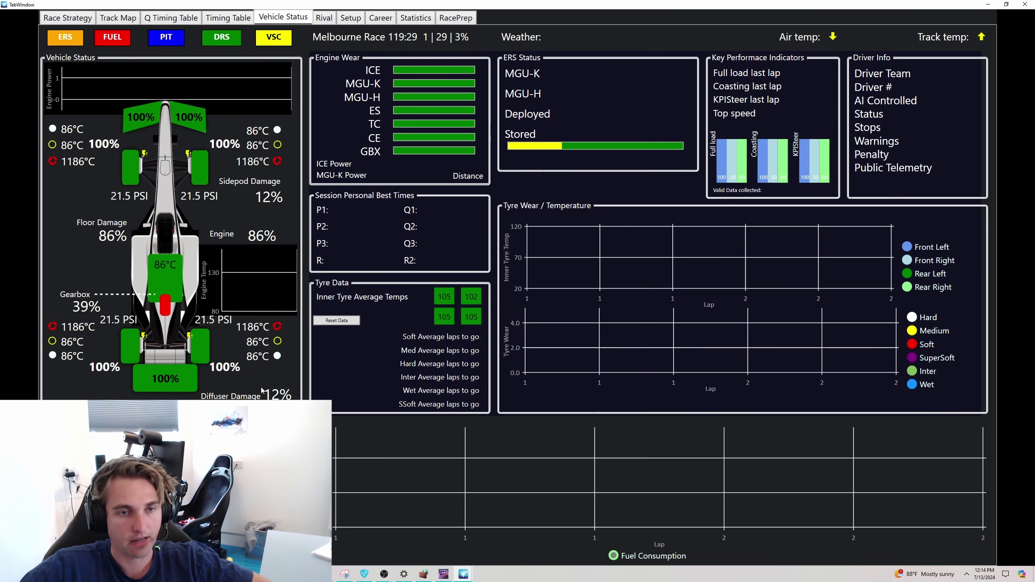
pyautogui.click(118, 18)
pyautogui.click(68, 17)
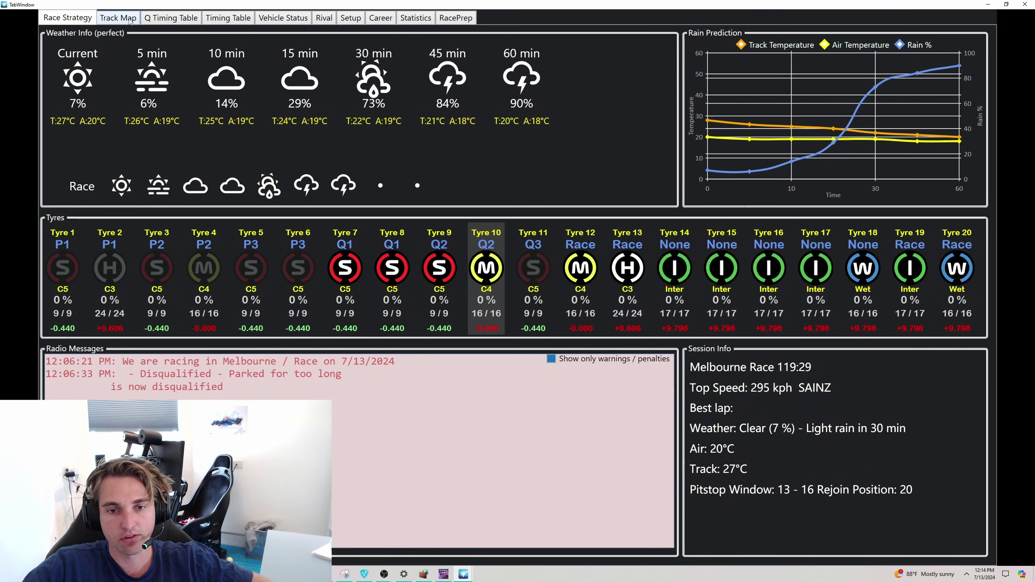
pyautogui.moveTo(835, 84)
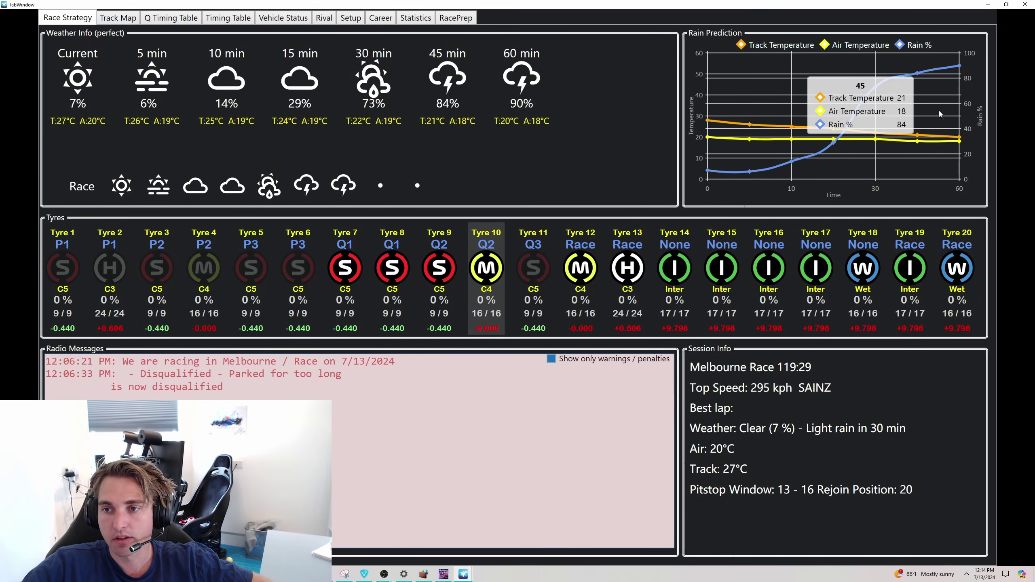